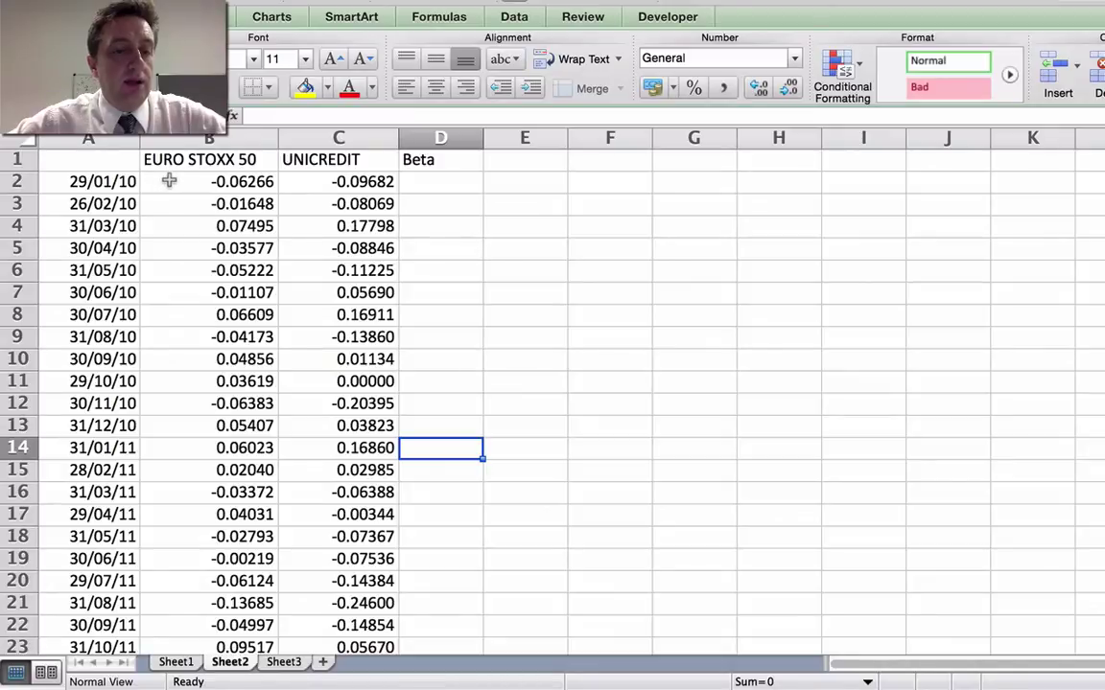
# Review the monthly EURO STOXX 50 and UNICREDIT returns in columns B and C, from 29/01/10 through 31/12/14.
pyautogui.click(185, 163)
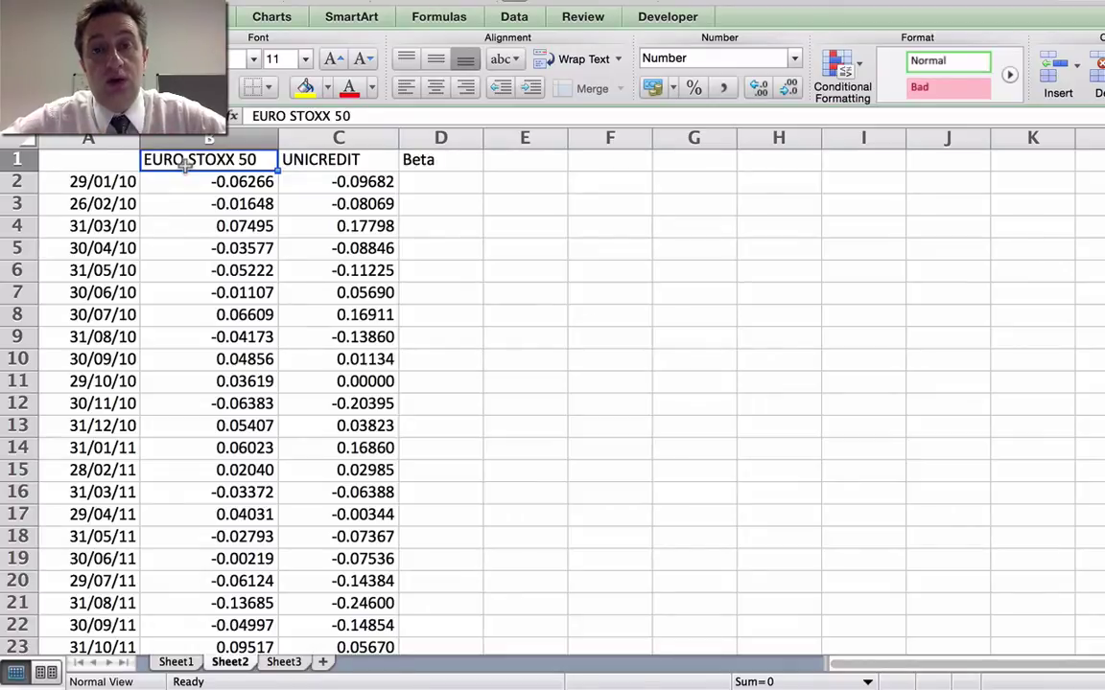
pyautogui.click(297, 161)
pyautogui.scroll(-10, 194, 259)
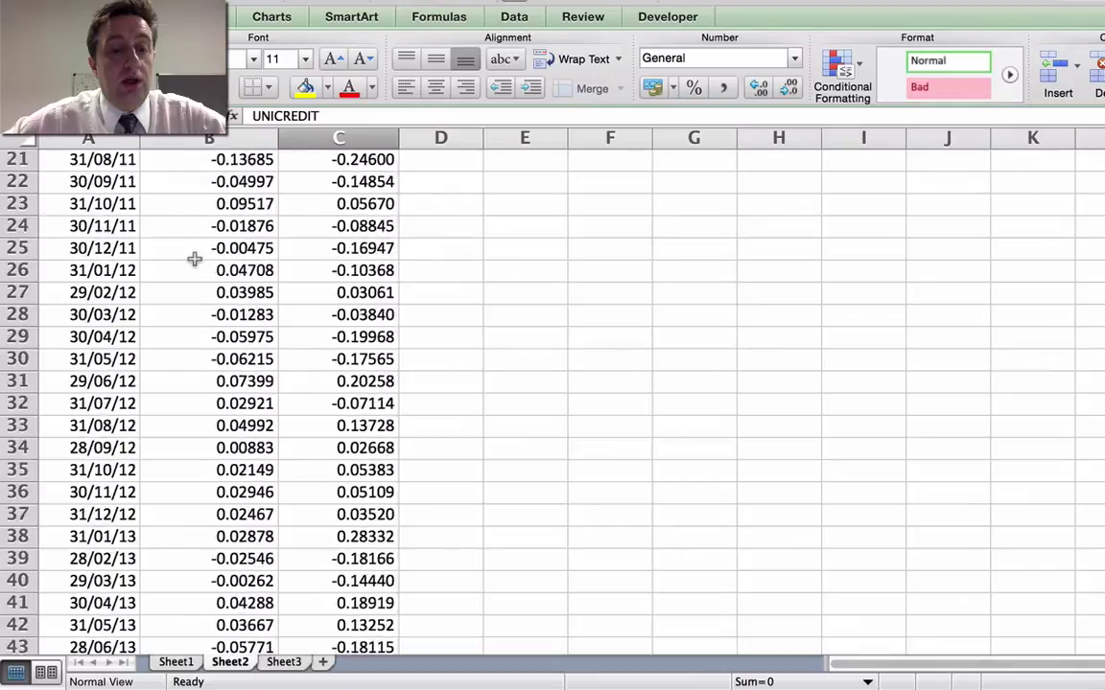
pyautogui.scroll(-3, 194, 259)
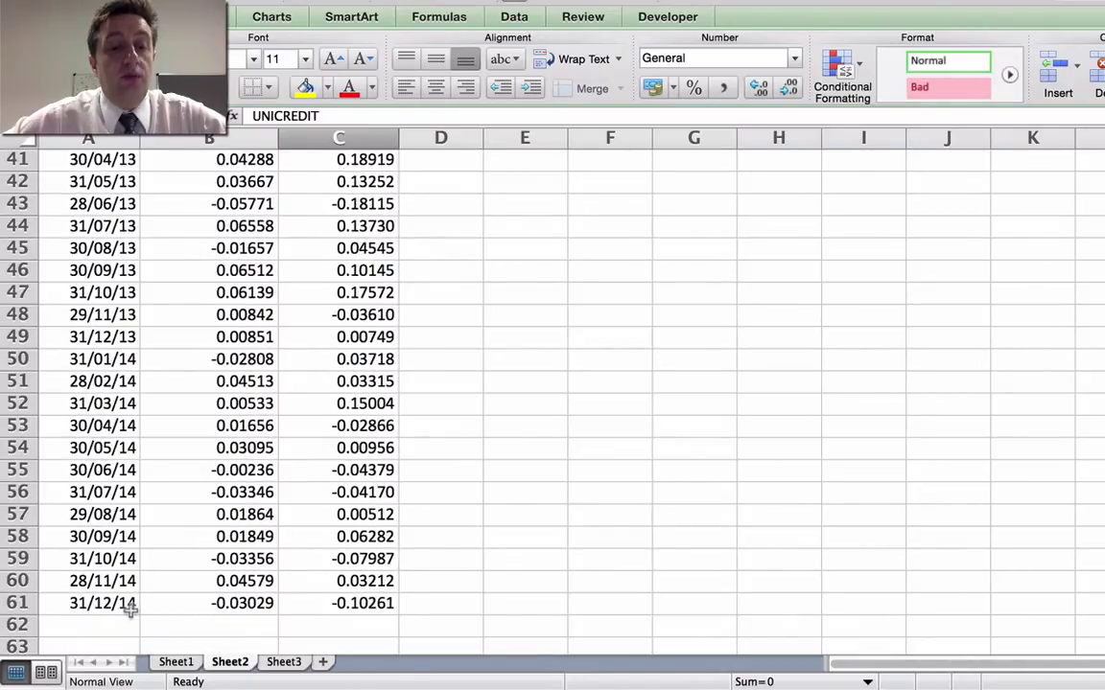
pyautogui.scroll(8, 230, 566)
pyautogui.scroll(6, 230, 566)
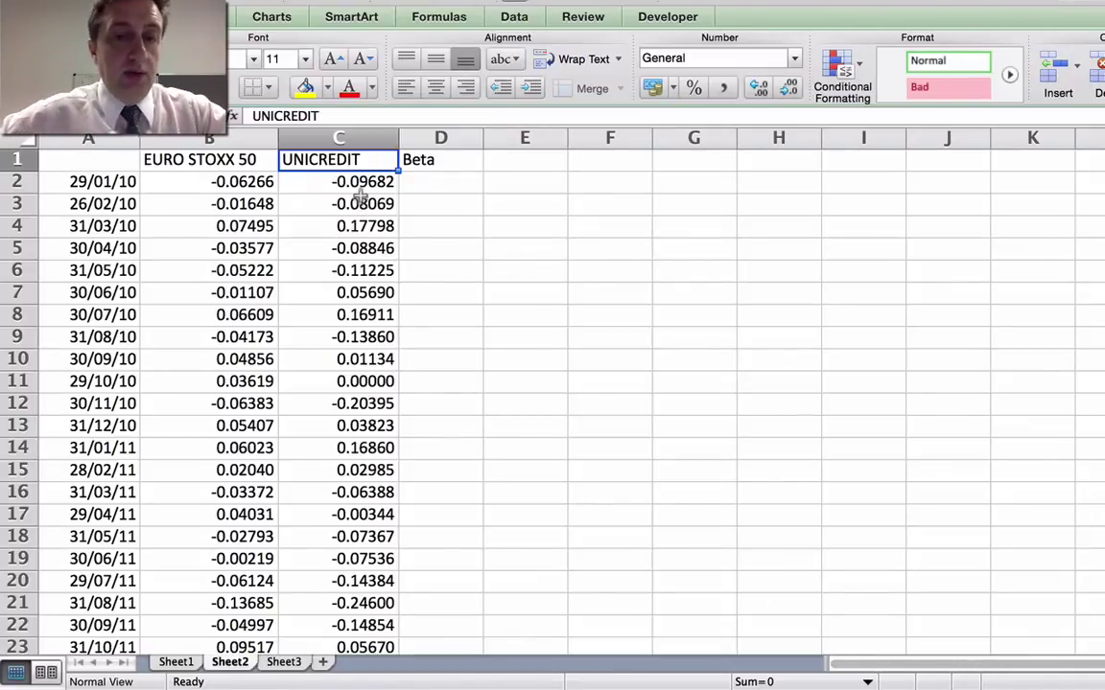
# Calculate UniCredit's full-period beta against the EURO STOXX 50 in E1 with =SLOPE(C2:C61,B2:B61).
pyautogui.click(524, 165)
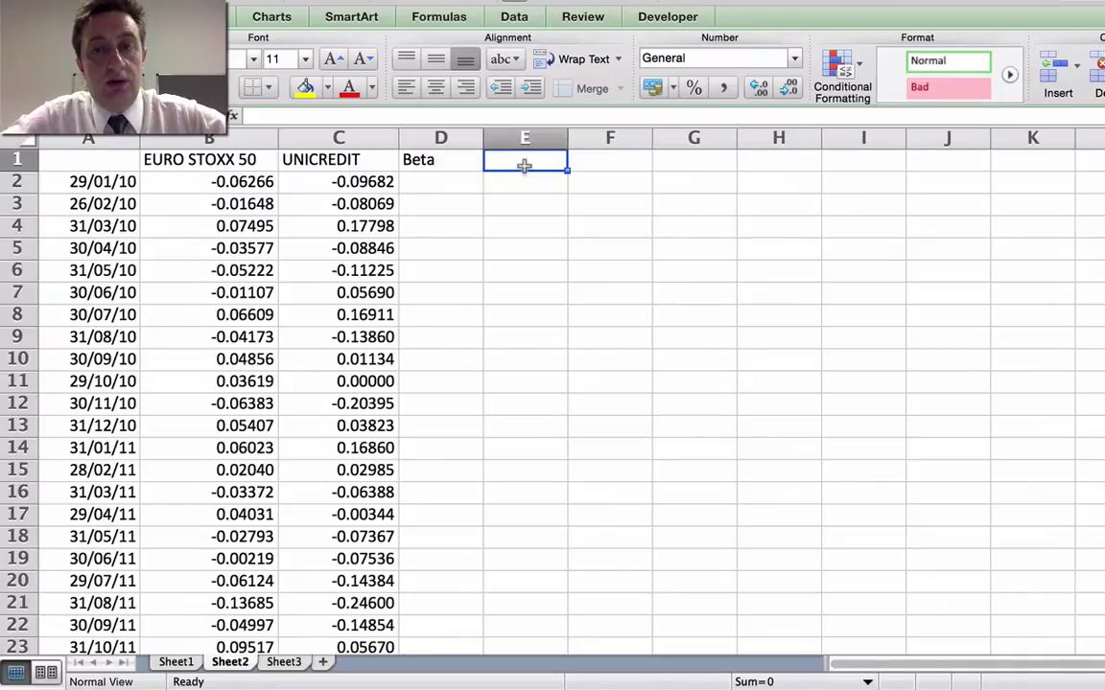
pyautogui.write('=slope')
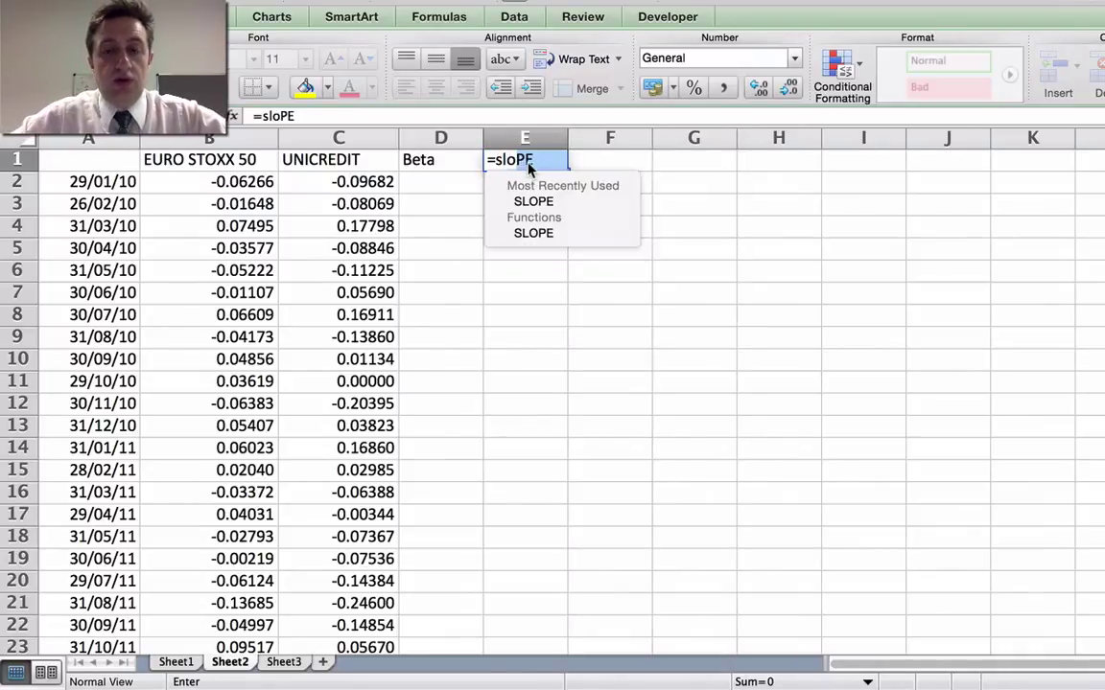
pyautogui.write('(')
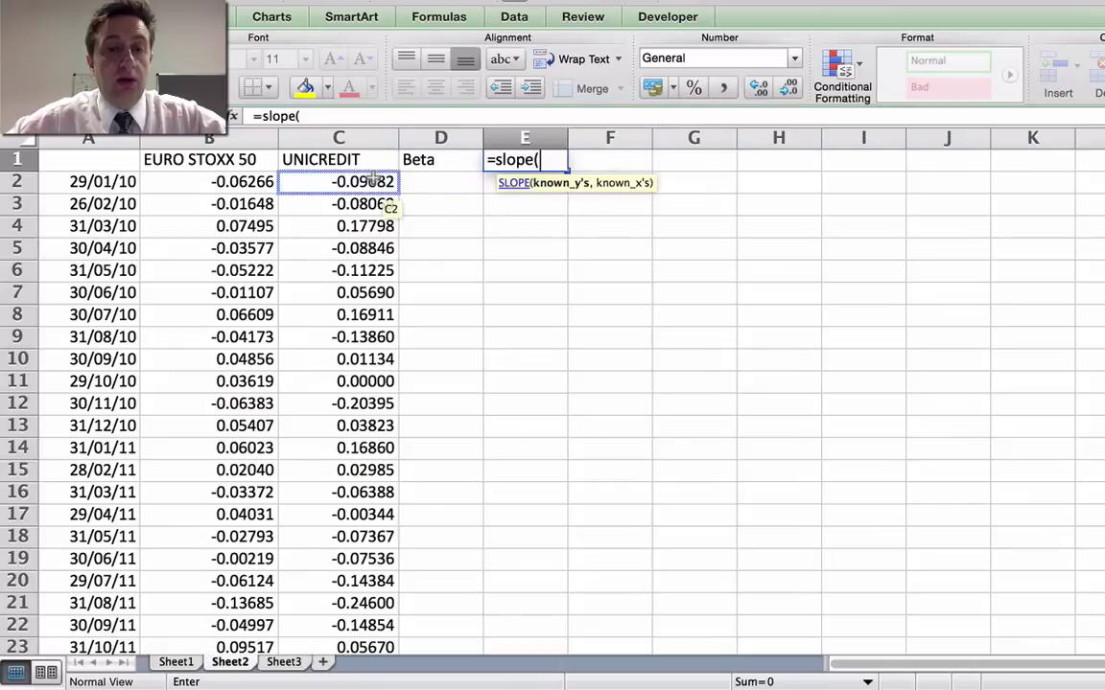
pyautogui.moveTo(382, 184); pyautogui.dragTo(389, 524)
pyautogui.write(')')
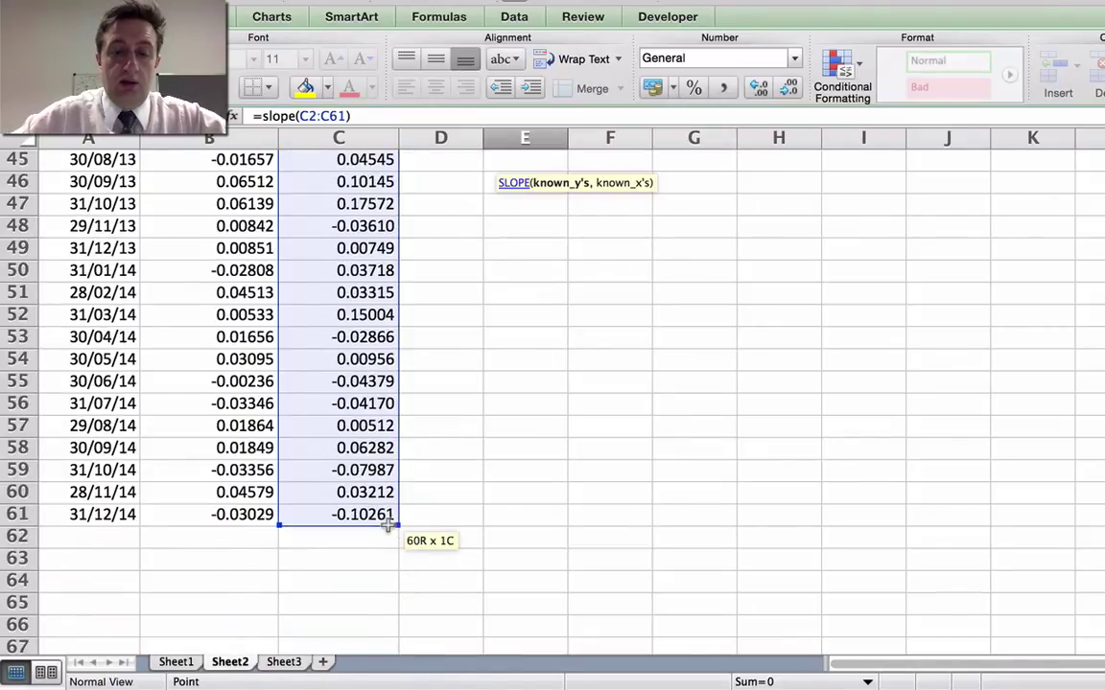
pyautogui.press('BackSpace')
pyautogui.write(',')
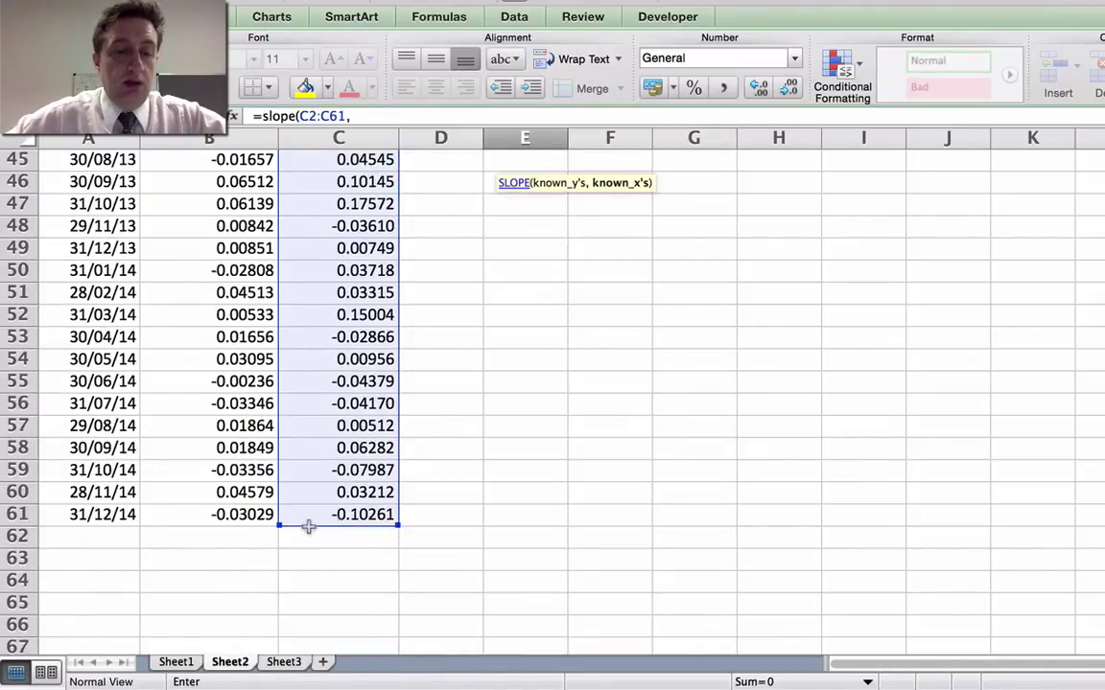
pyautogui.moveTo(241, 518); pyautogui.dragTo(233, 188)
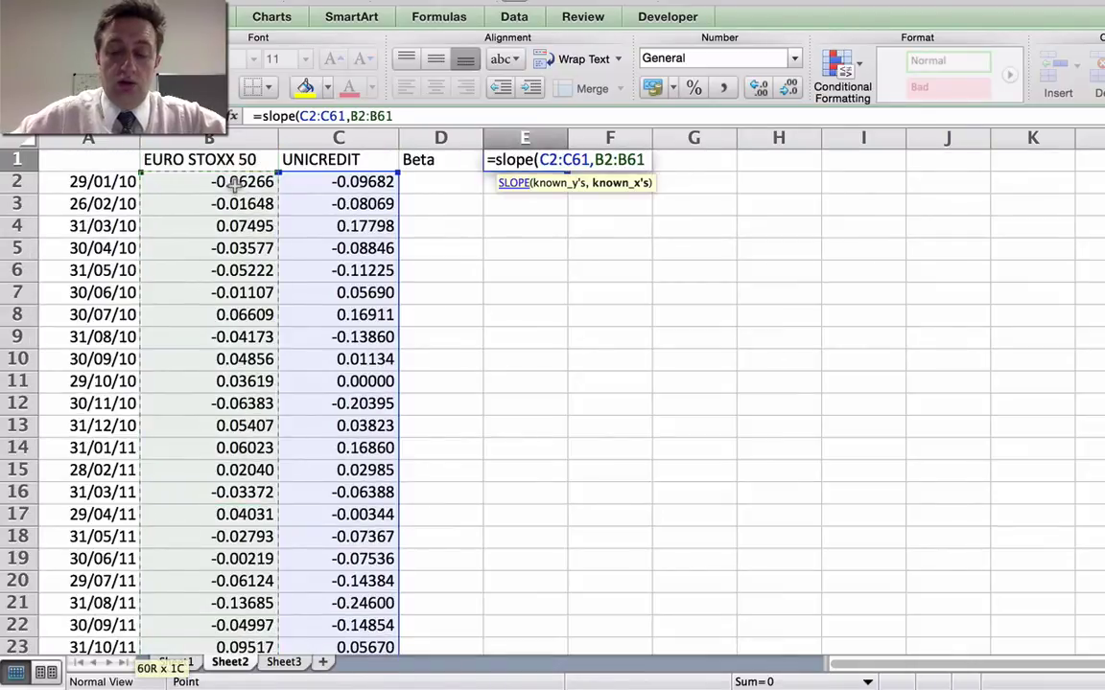
pyautogui.write(')')
pyautogui.press('Return')
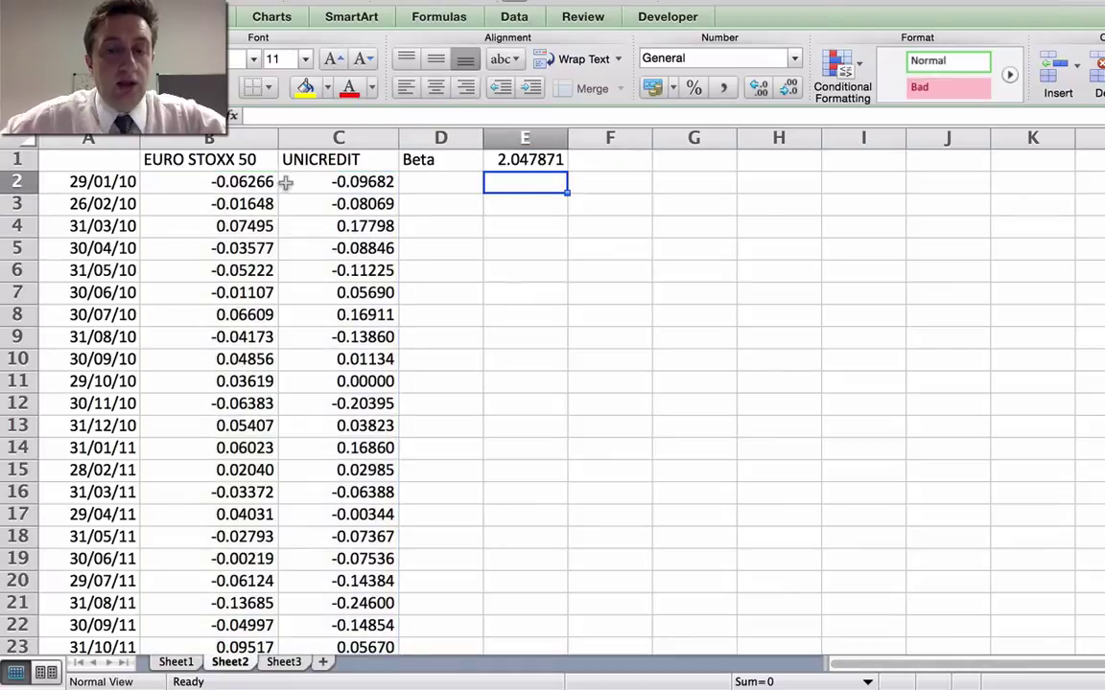
pyautogui.click(513, 165)
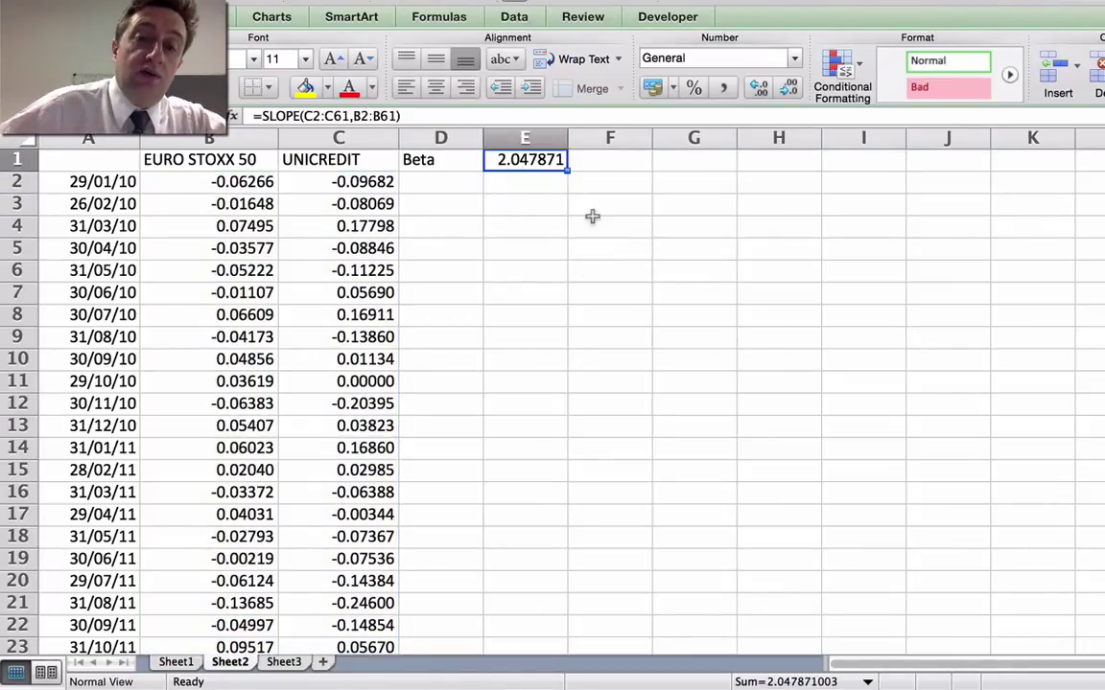
# Enter the comparison beta 1.71 in F1, beside the calculated beta.
pyautogui.click(612, 167)
pyautogui.write('1.71')
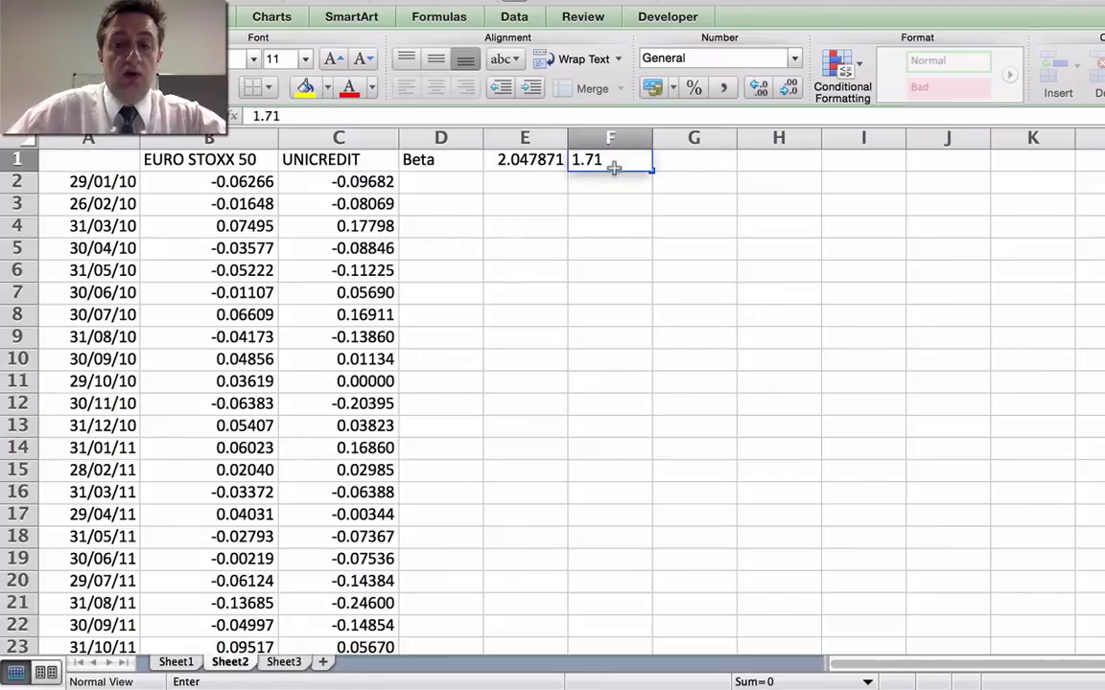
pyautogui.press('Return')
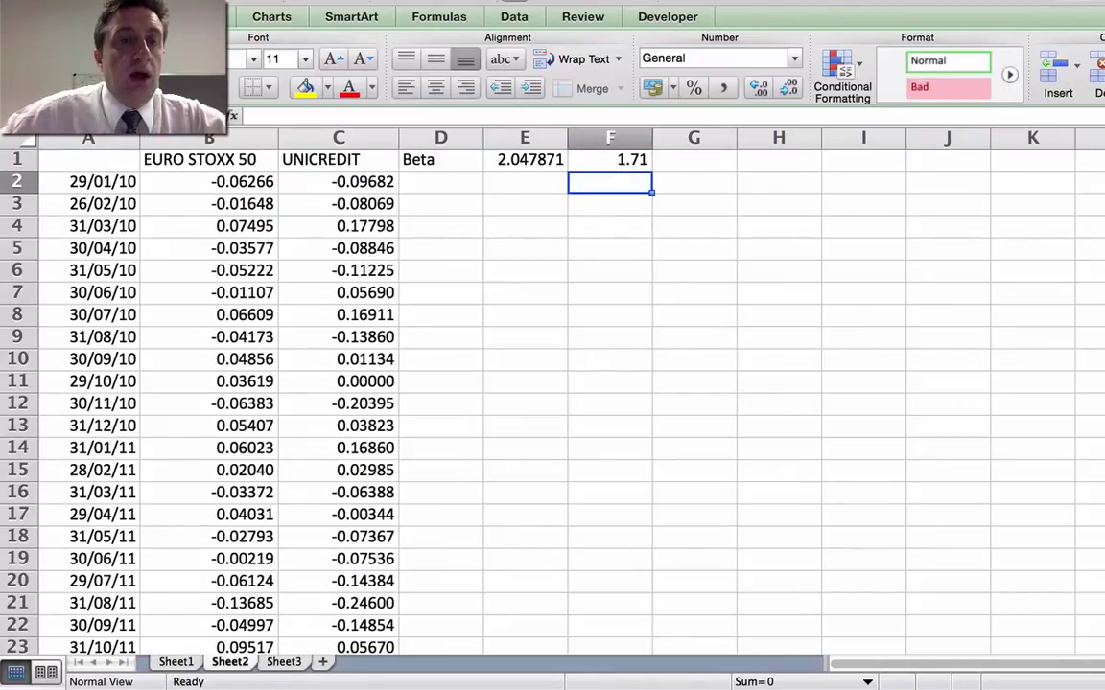
# Set the worksheet magnification to 200%.
pyautogui.click(206, 0)
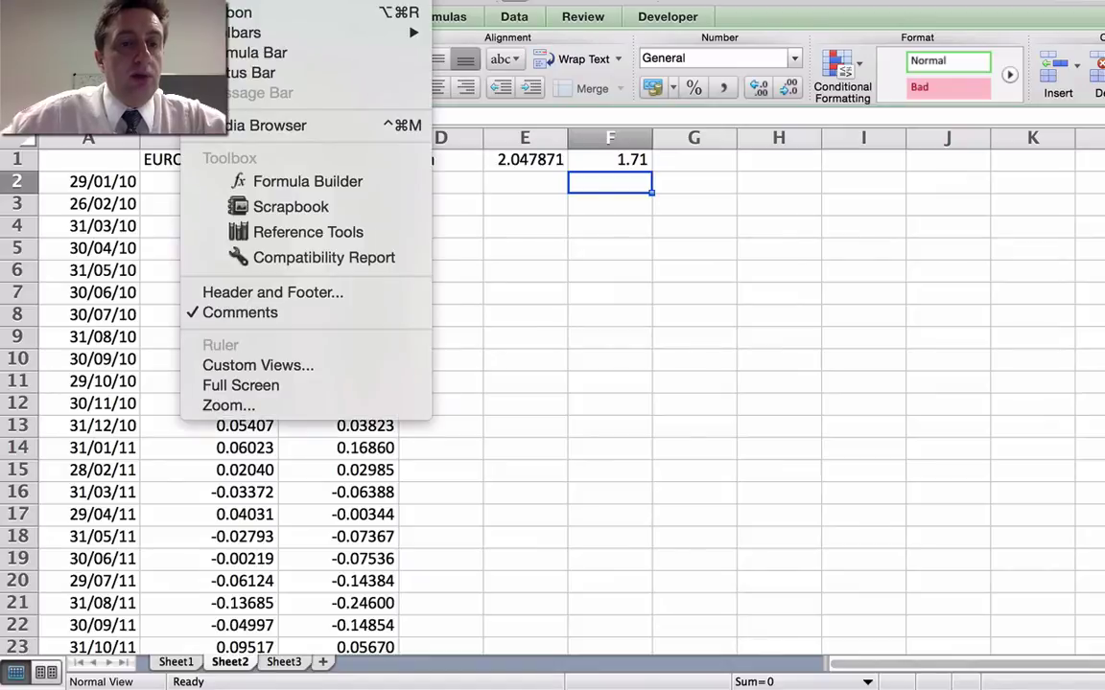
pyautogui.click(271, 405)
pyautogui.click(728, 213)
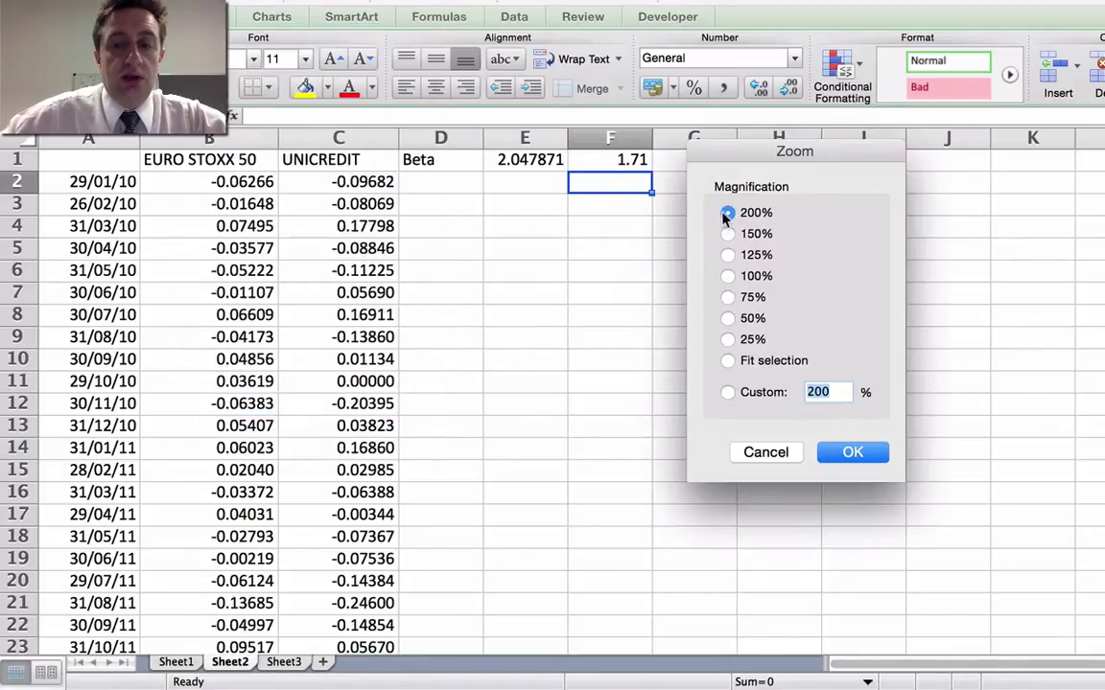
pyautogui.click(852, 452)
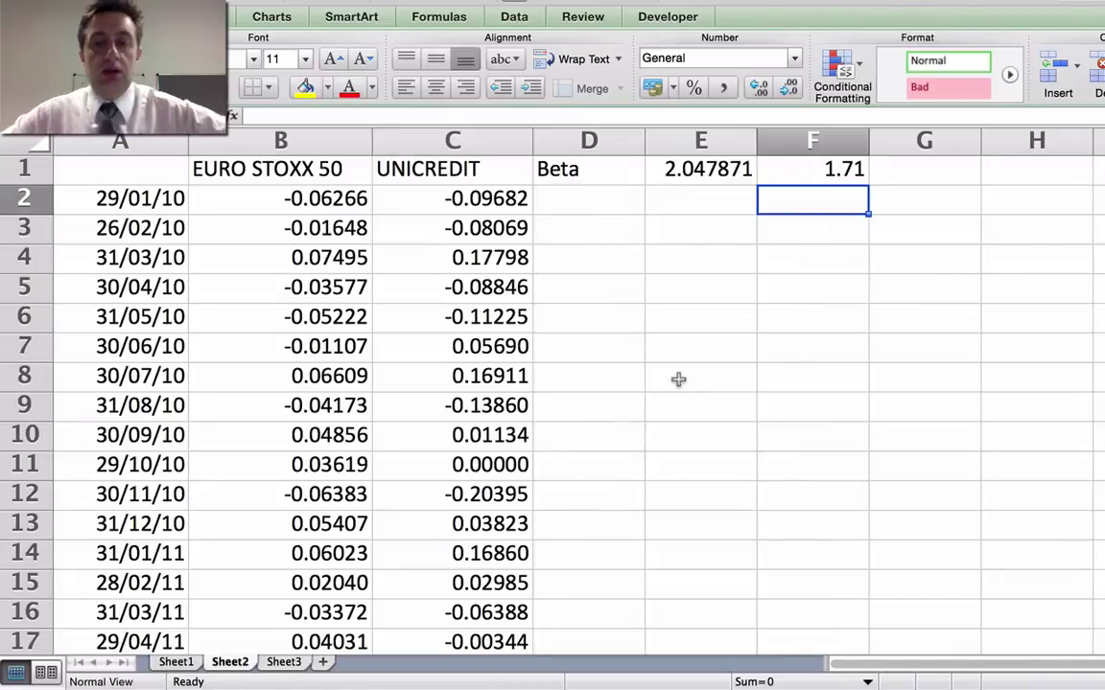
# Calculate the first 12-month beta in D13, on the 31/12/10 row, with =SLOPE(C2:C13,B2:B13).
pyautogui.click(614, 200)
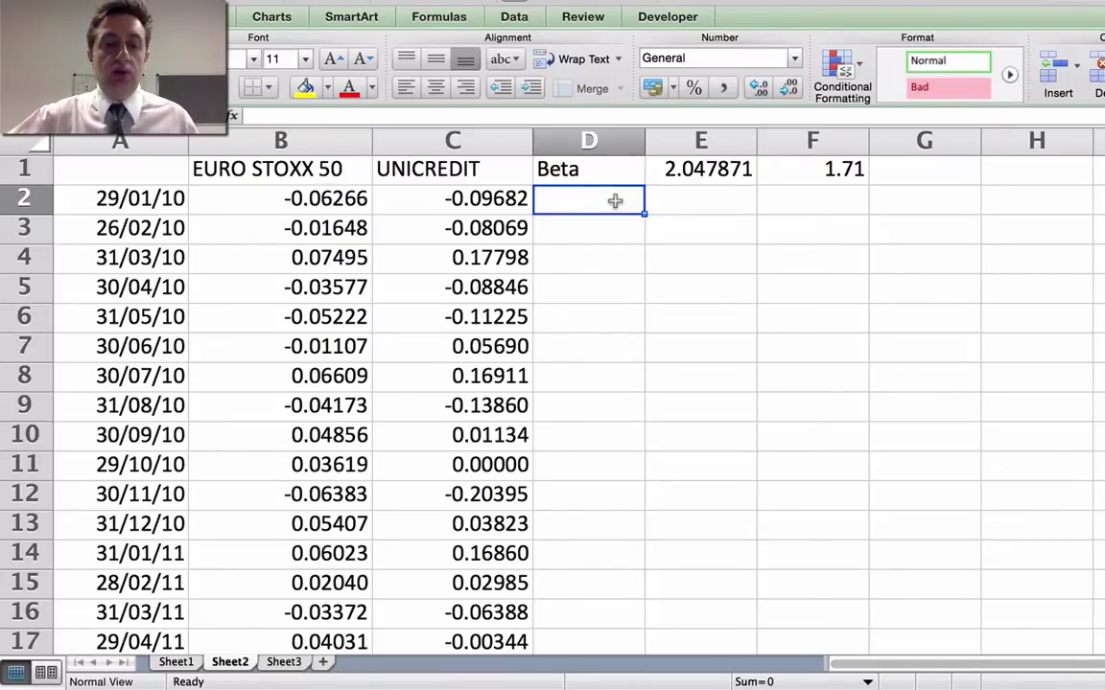
pyautogui.click(562, 528)
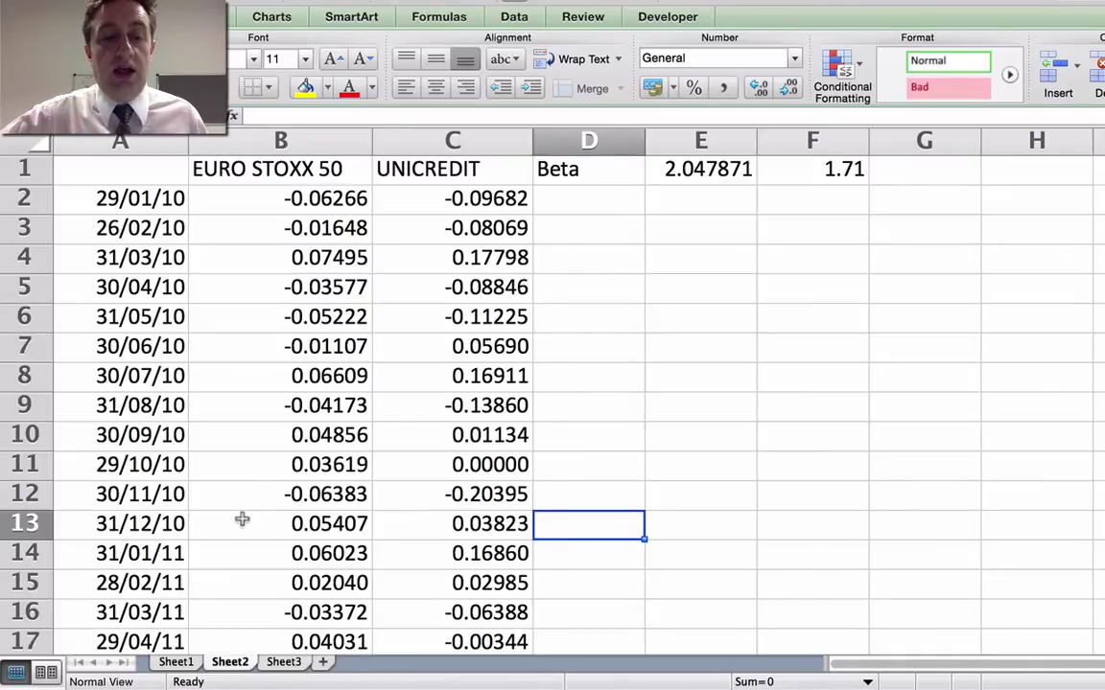
pyautogui.write('=sLOPE')
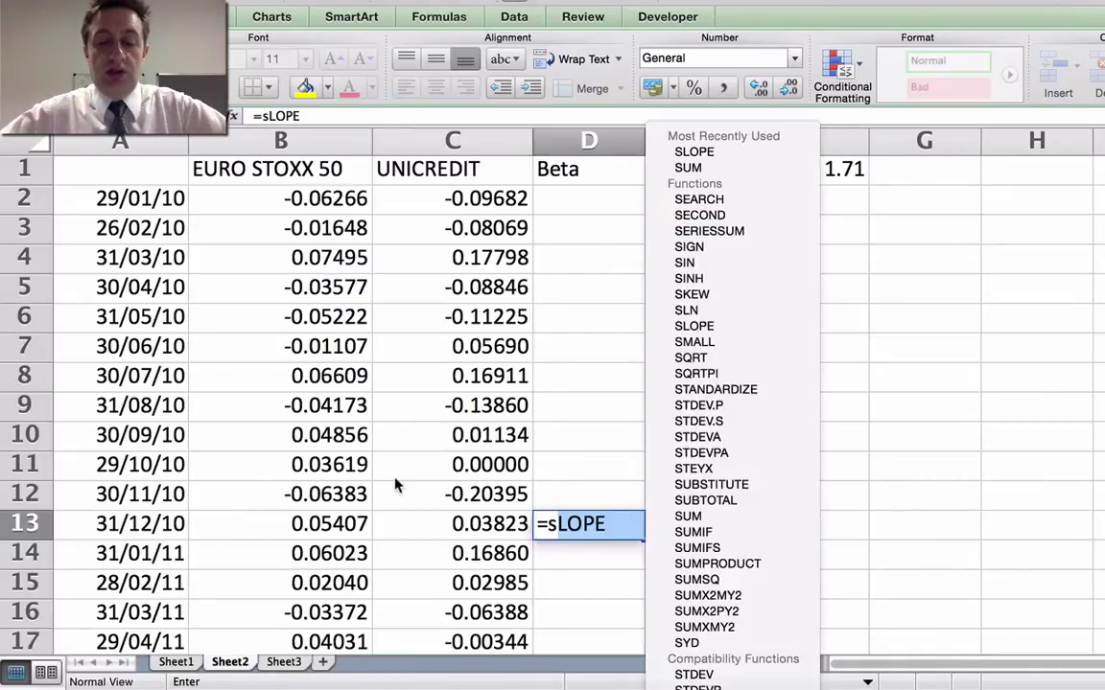
pyautogui.press('BackSpace')
pyautogui.press('BackSpace')
pyautogui.press('BackSpace')
pyautogui.press('BackSpace')
pyautogui.write('lope(')
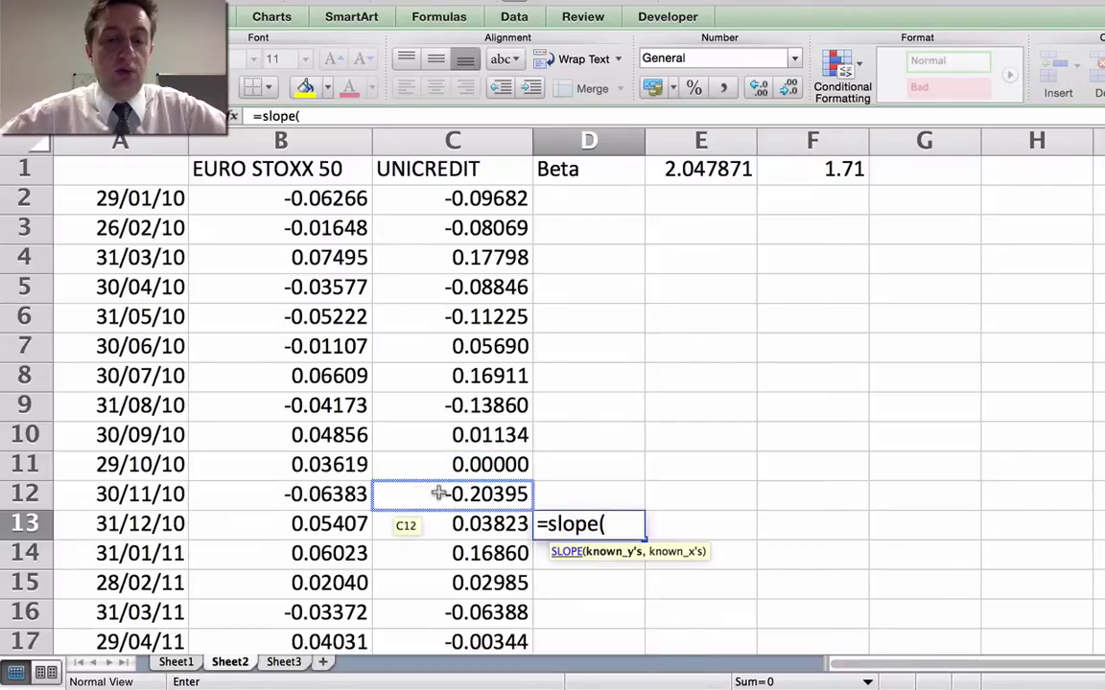
pyautogui.moveTo(451, 524); pyautogui.dragTo(466, 201)
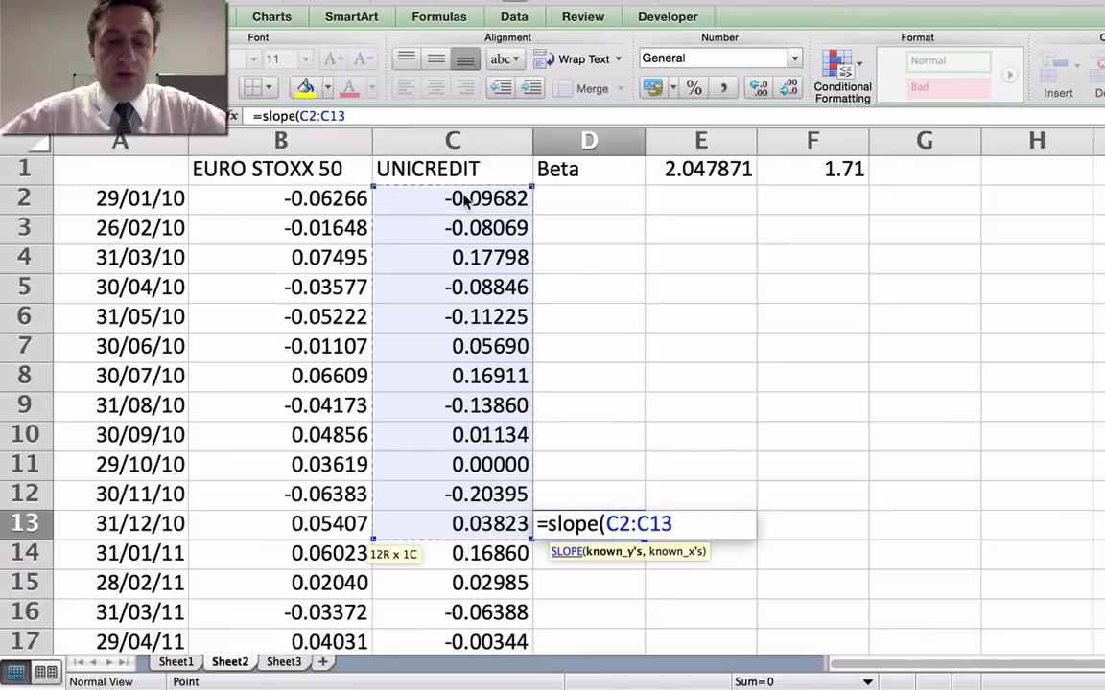
pyautogui.write(',')
pyautogui.moveTo(302, 524); pyautogui.dragTo(317, 215)
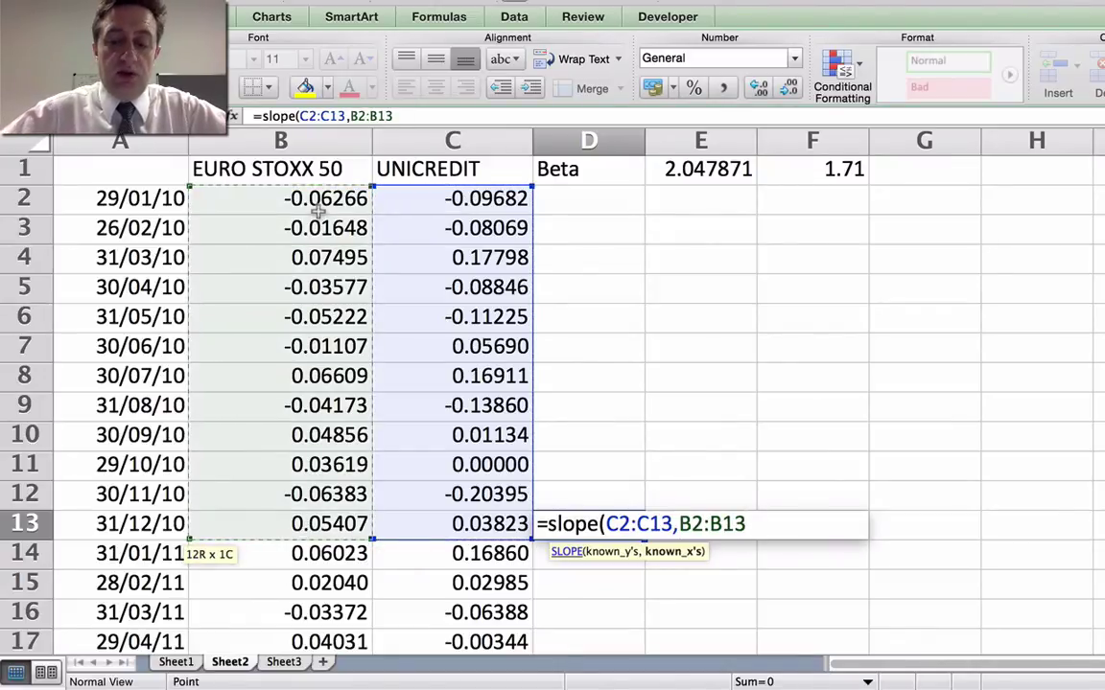
pyautogui.write(')')
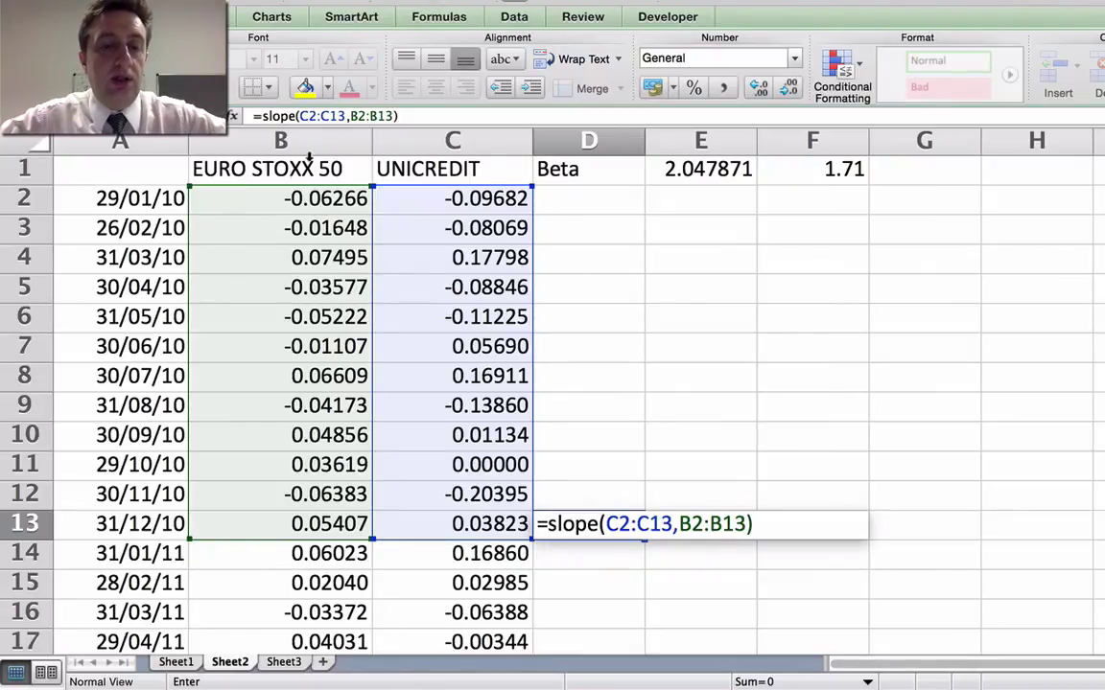
pyautogui.press('Return')
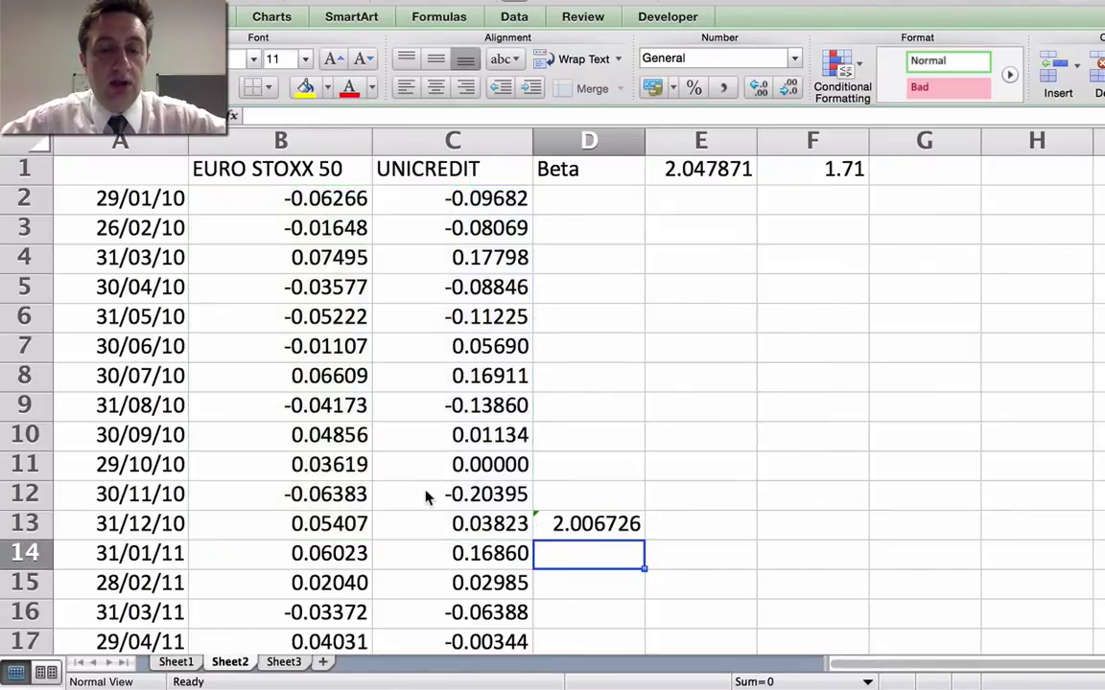
# Fill the 12-month SLOPE formula from D13 down to D61, checking the shifted cell ranges in D14 along the way.
pyautogui.click(593, 535)
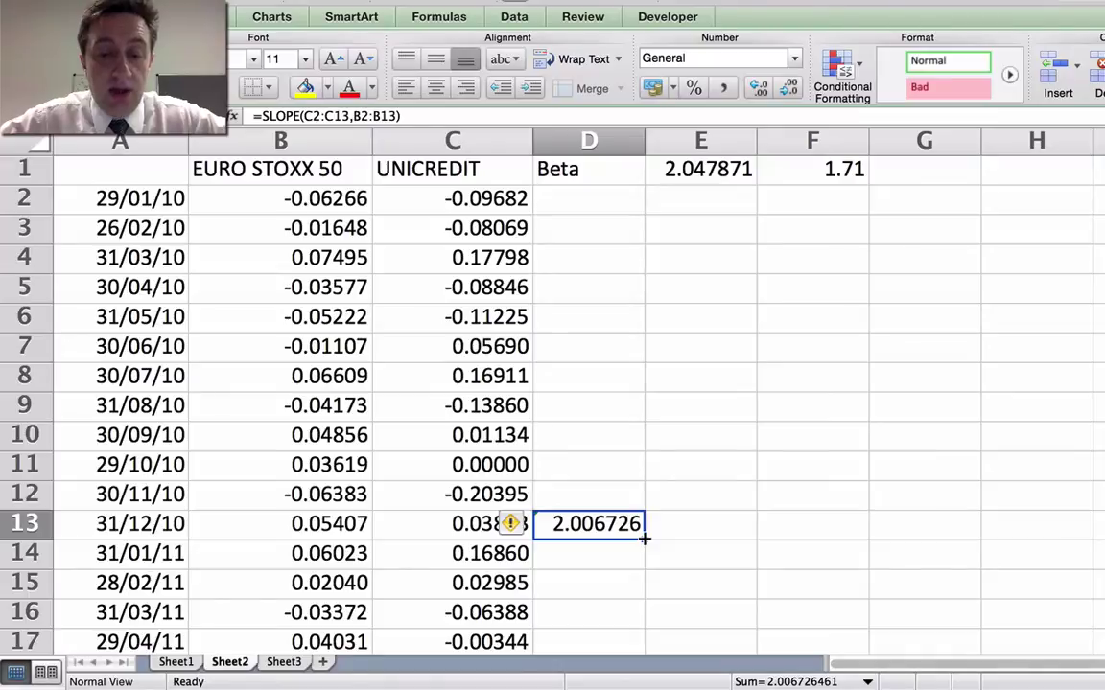
pyautogui.moveTo(645, 539); pyautogui.dragTo(641, 575)
pyautogui.click(599, 554)
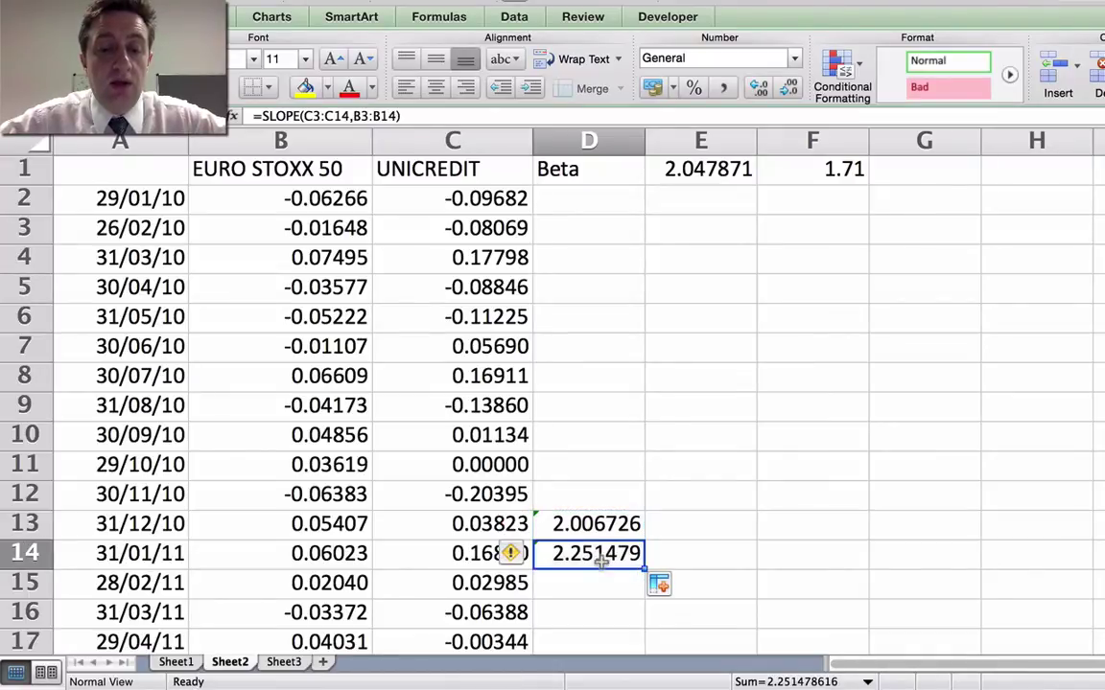
pyautogui.doubleClick(607, 565)
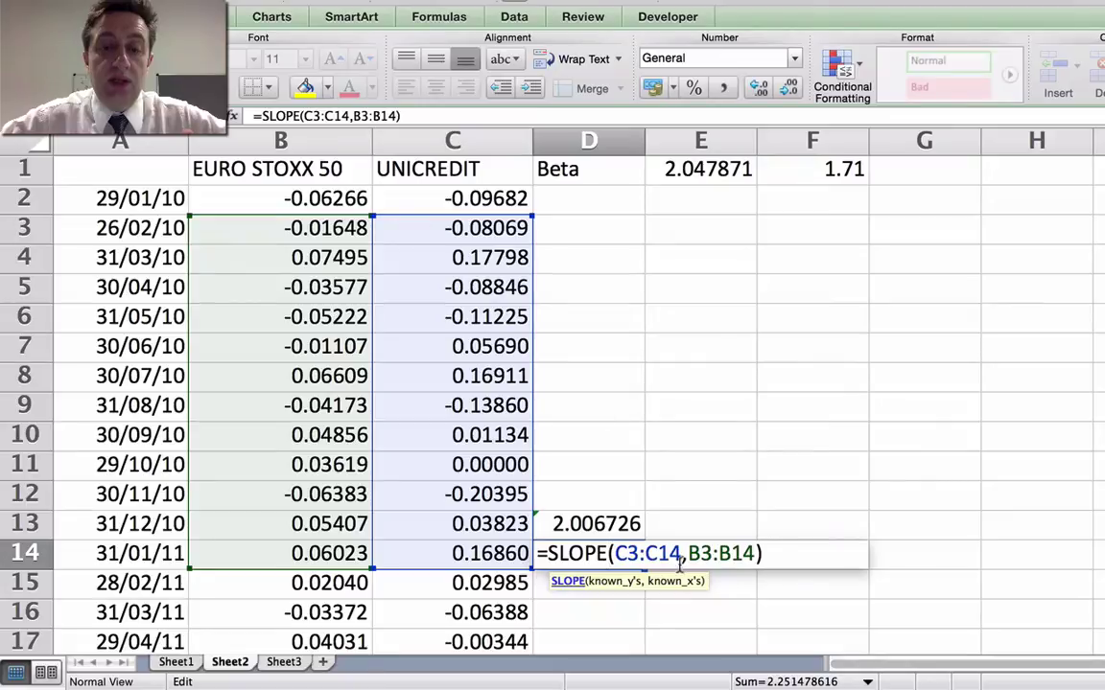
pyautogui.press('Return')
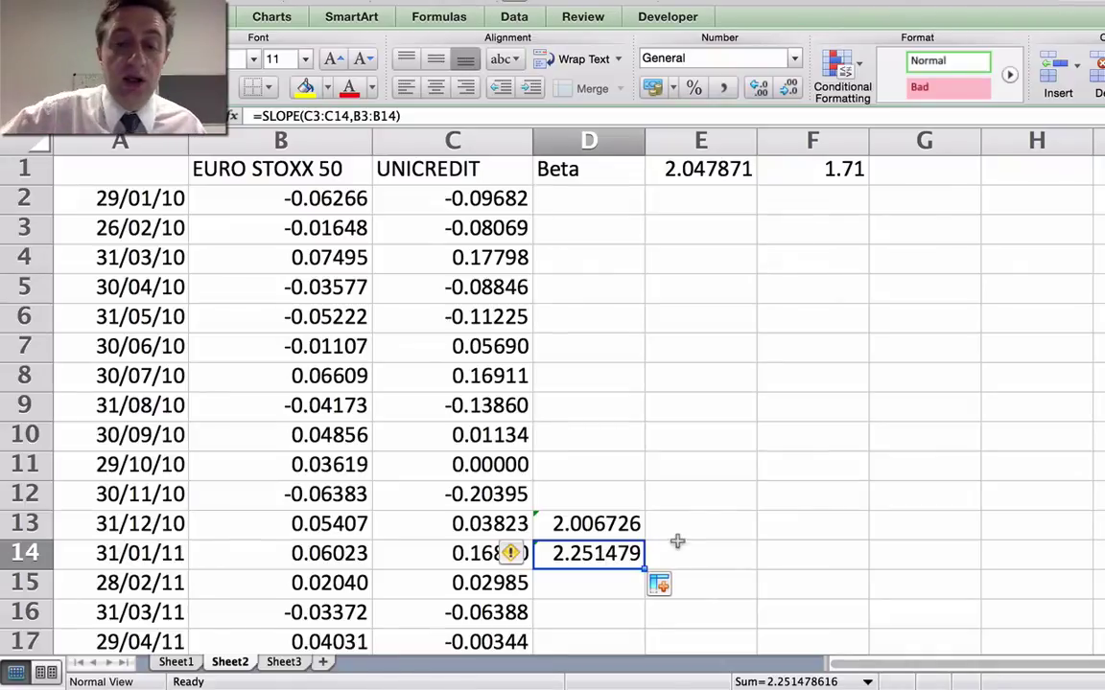
pyautogui.moveTo(642, 570); pyautogui.dragTo(621, 434)
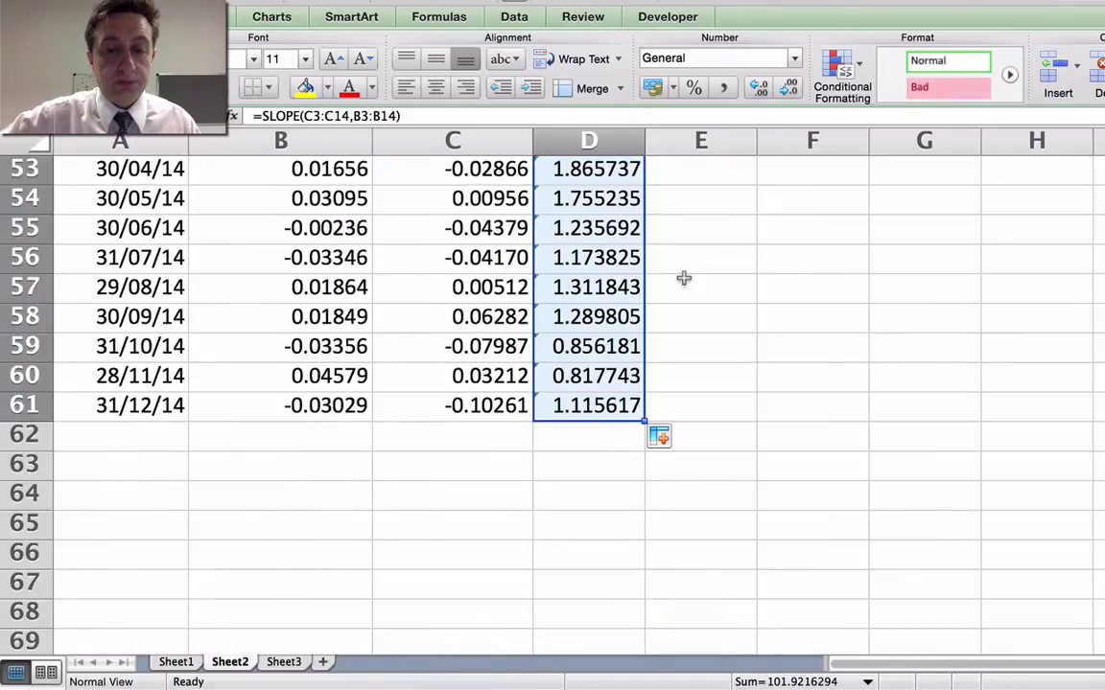
# Examine how the rolling 12-month betas in column D change over time.
pyautogui.scroll(10, 683, 278)
pyautogui.scroll(5, 683, 278)
pyautogui.scroll(-4, 683, 278)
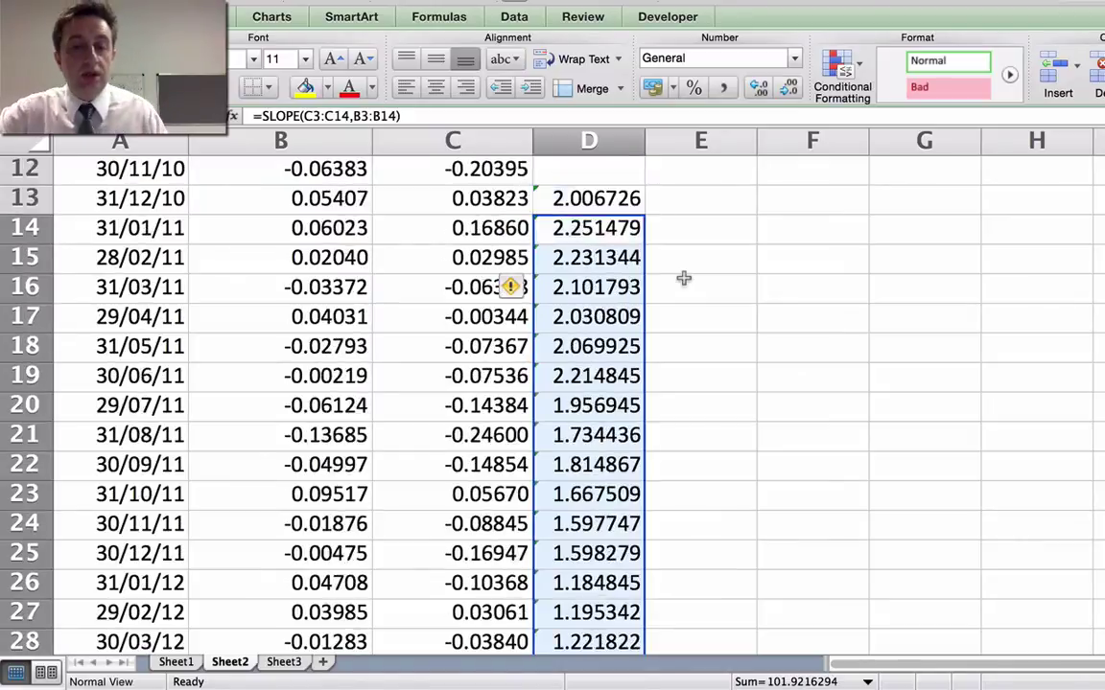
pyautogui.scroll(1, 676, 281)
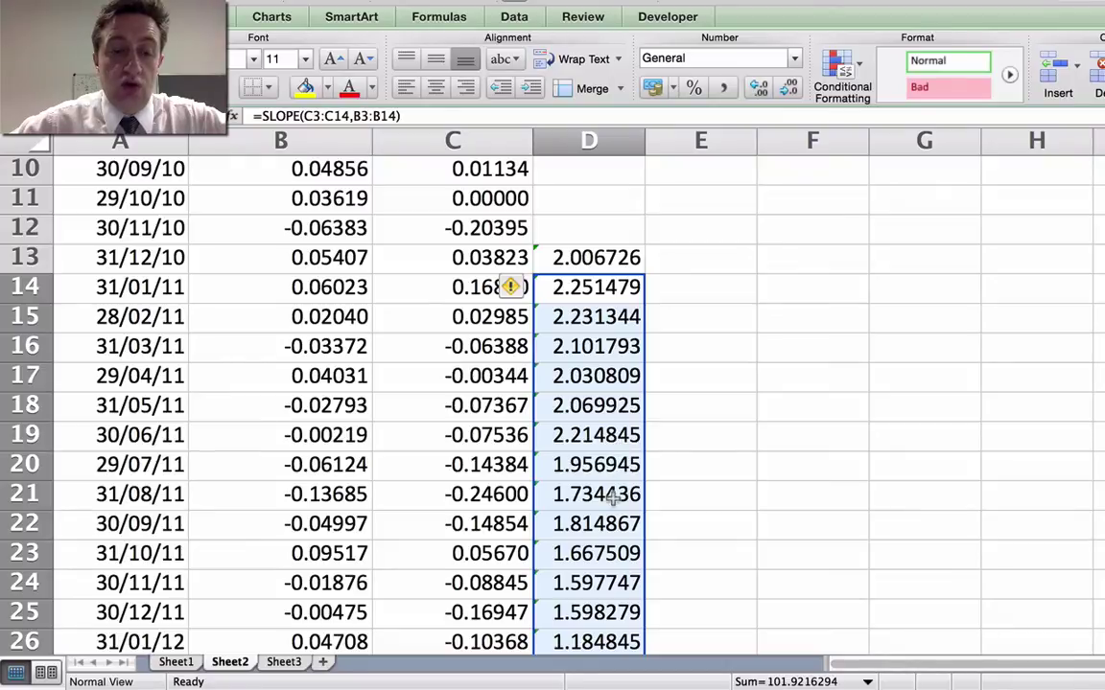
pyautogui.scroll(-3, 613, 496)
pyautogui.scroll(-10, 613, 497)
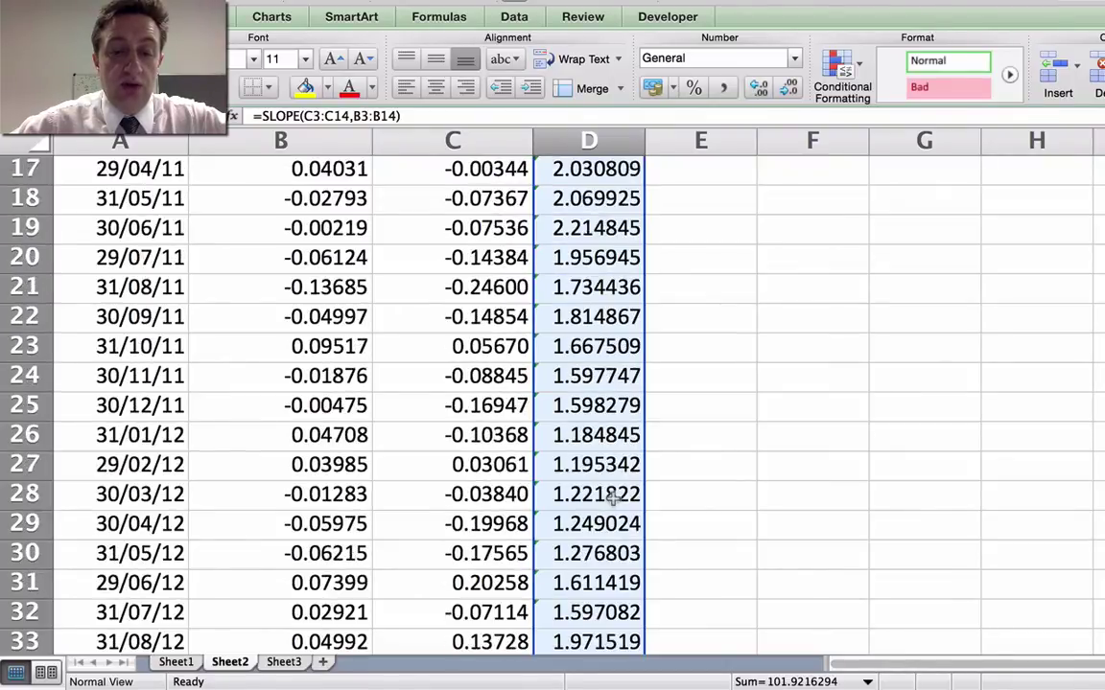
pyautogui.scroll(-8, 614, 496)
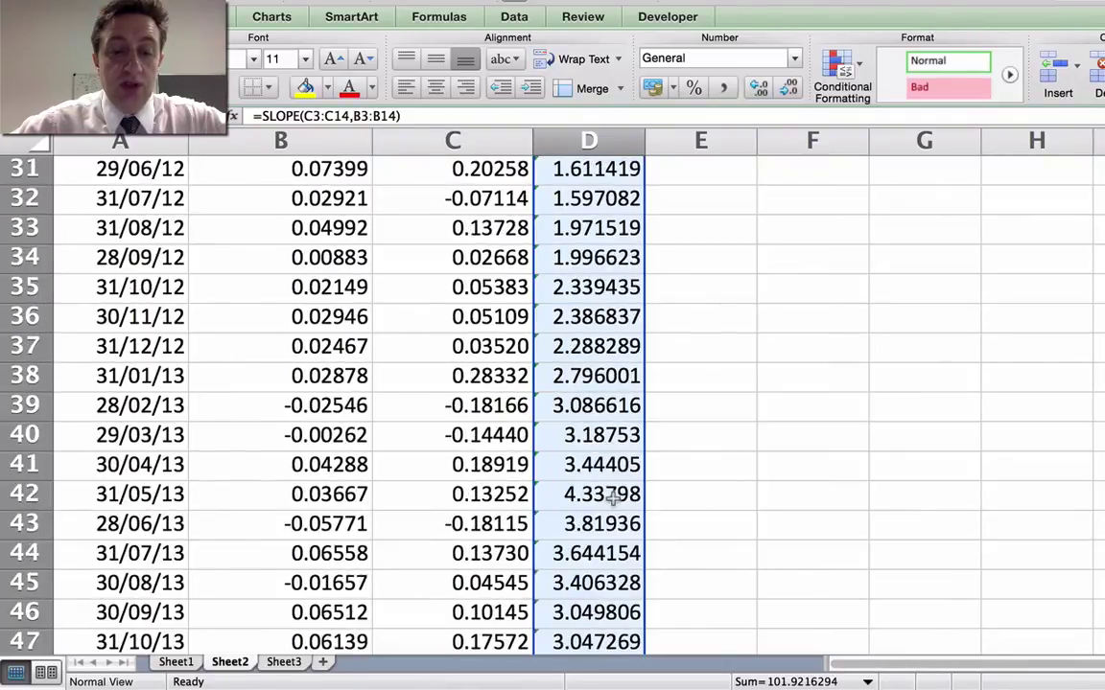
pyautogui.scroll(-2, 606, 613)
pyautogui.scroll(-2, 603, 624)
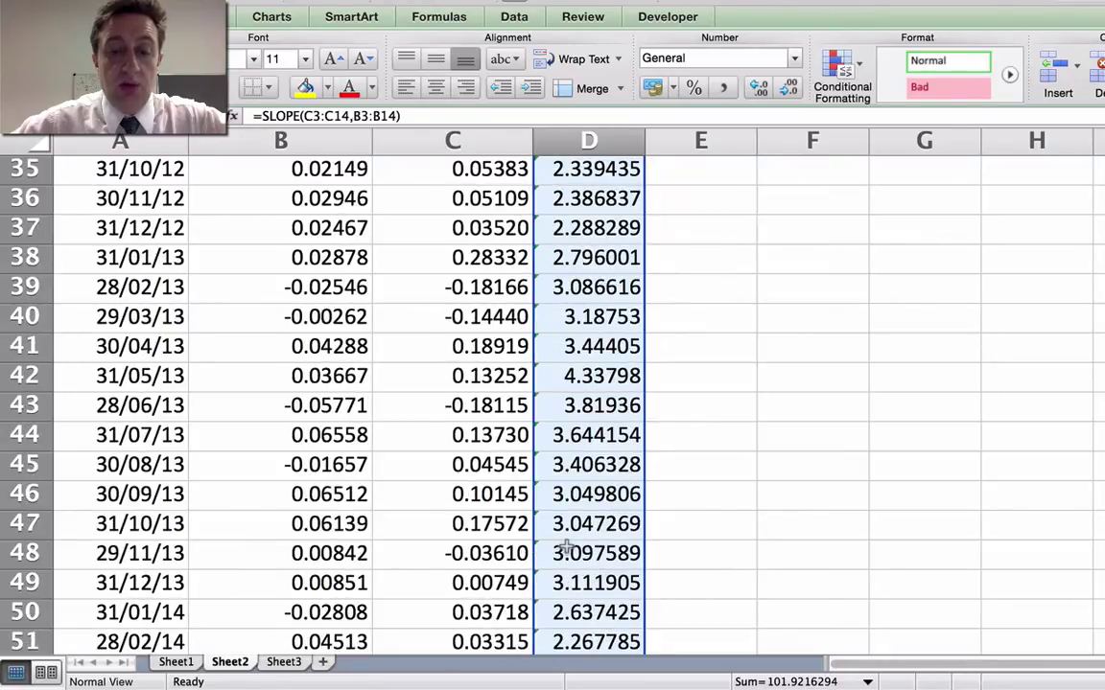
# Review the remaining rolling 12-month betas in column D through the 31/12/14 row, and return to the start of the series.
pyautogui.scroll(-8, 571, 547)
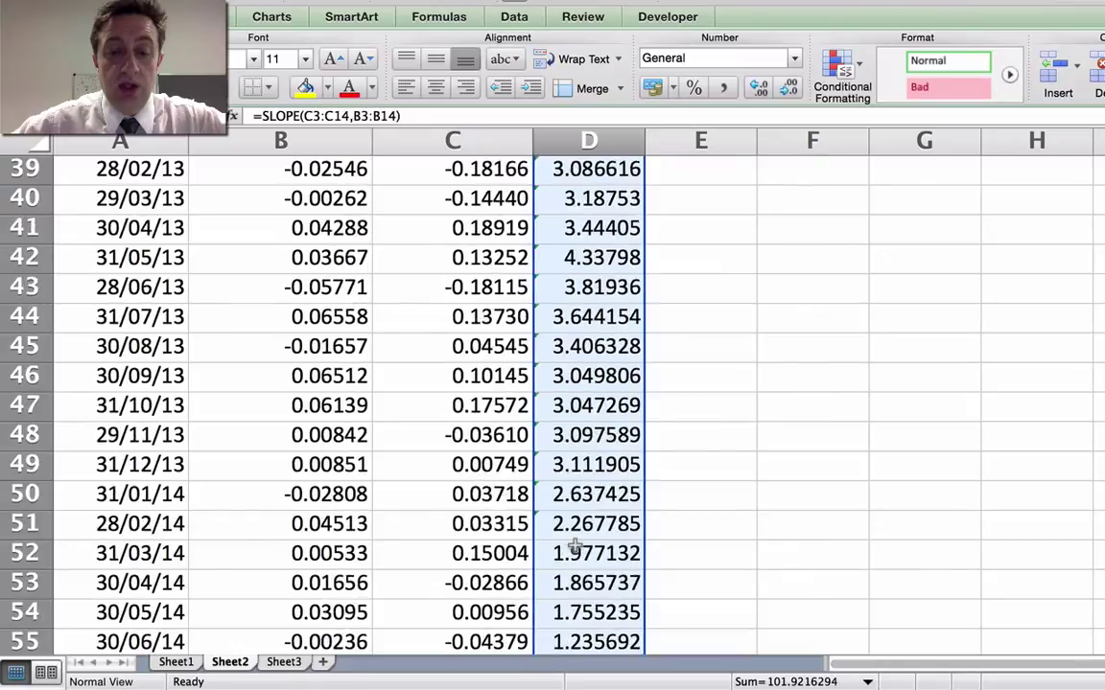
pyautogui.scroll(-3, 573, 546)
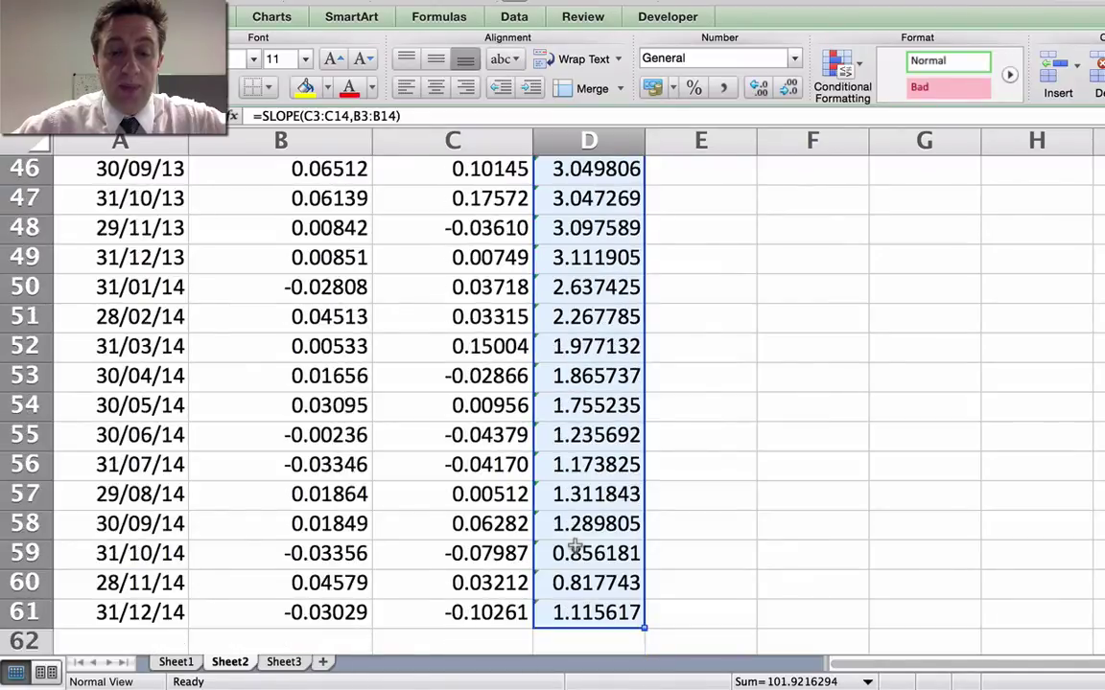
pyautogui.scroll(20, 574, 547)
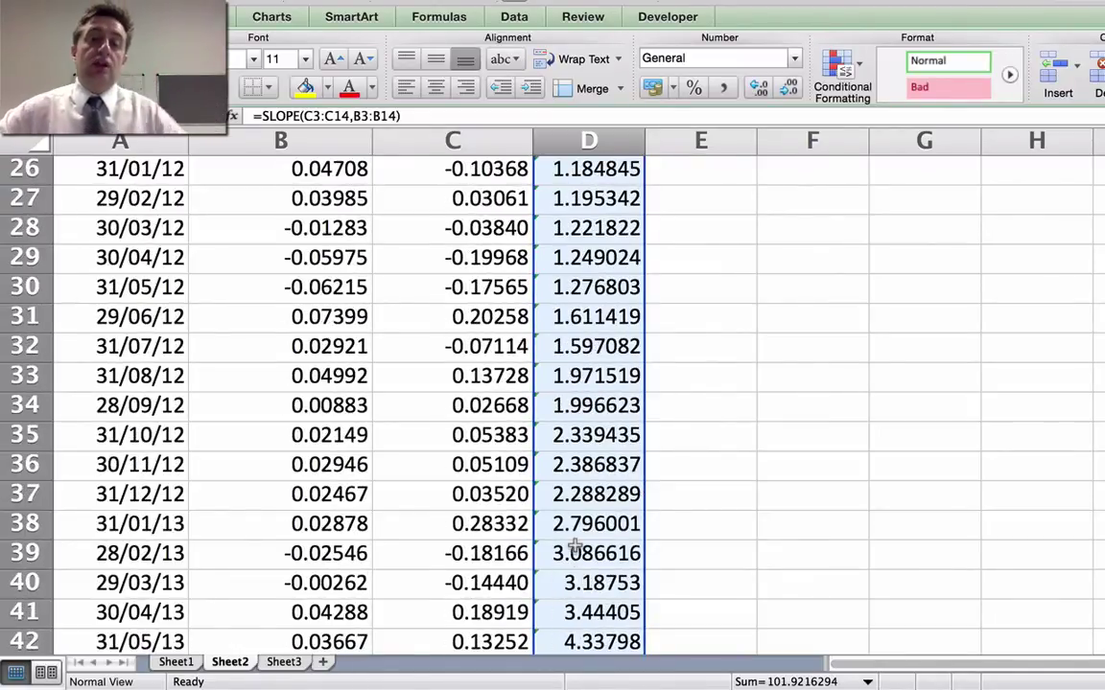
pyautogui.scroll(6, 574, 547)
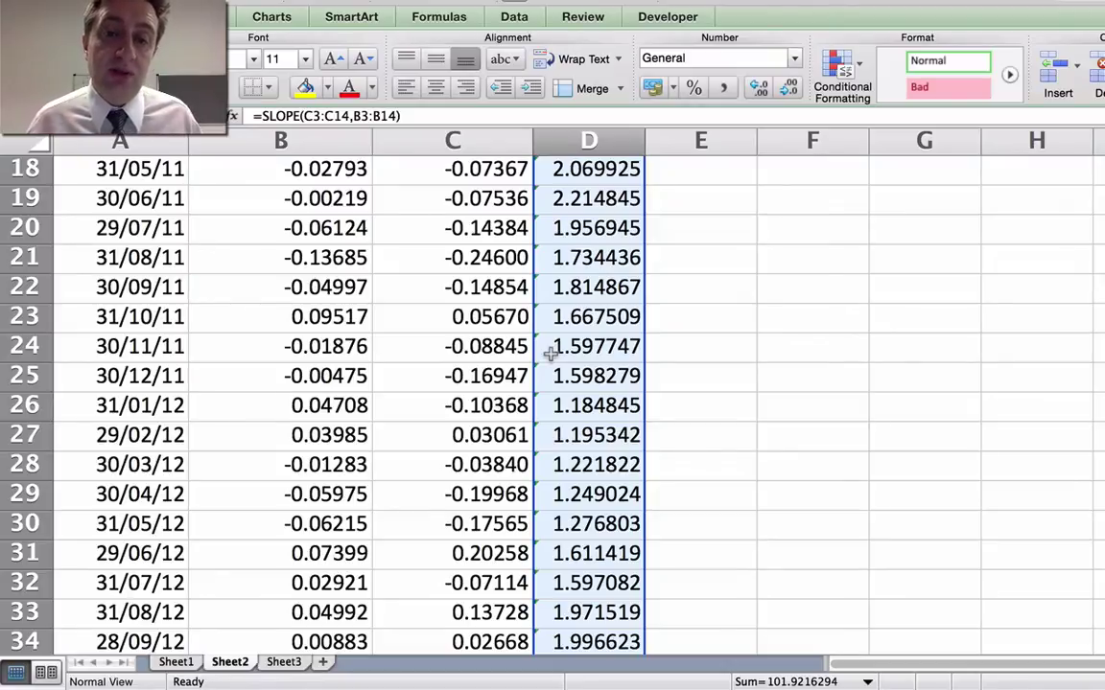
pyautogui.scroll(6, 671, 382)
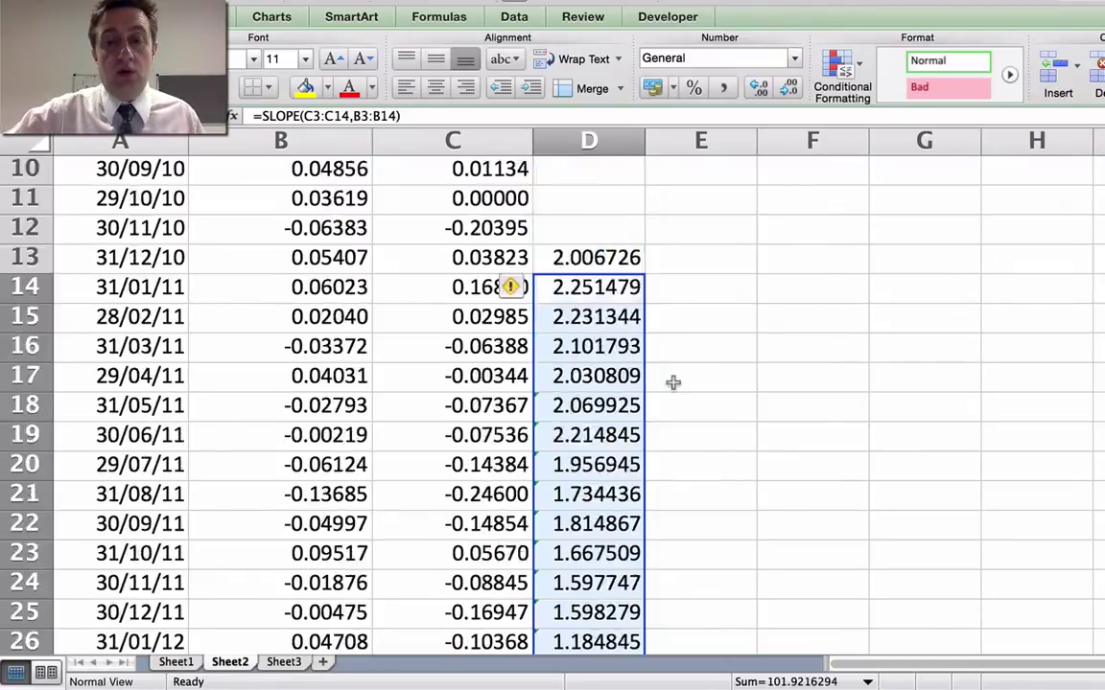
# Select the 1.71 beta in F1 and compare it with the rolling 12-month betas down to the 2014 rows of column D.
pyautogui.click(822, 177)
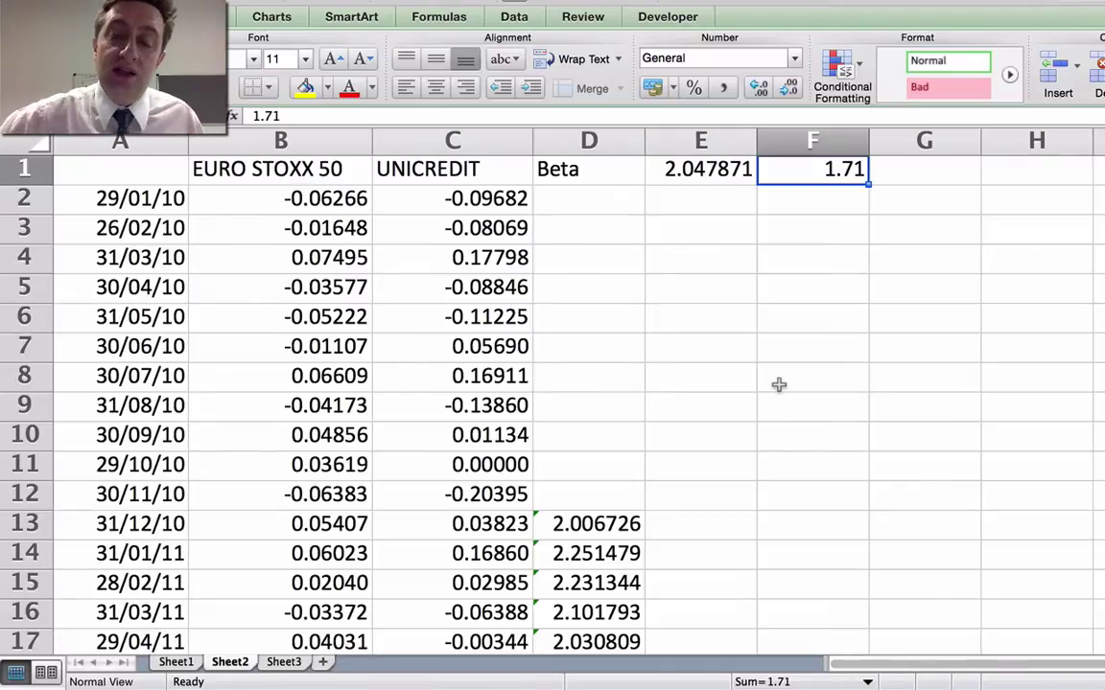
pyautogui.scroll(-6, 779, 385)
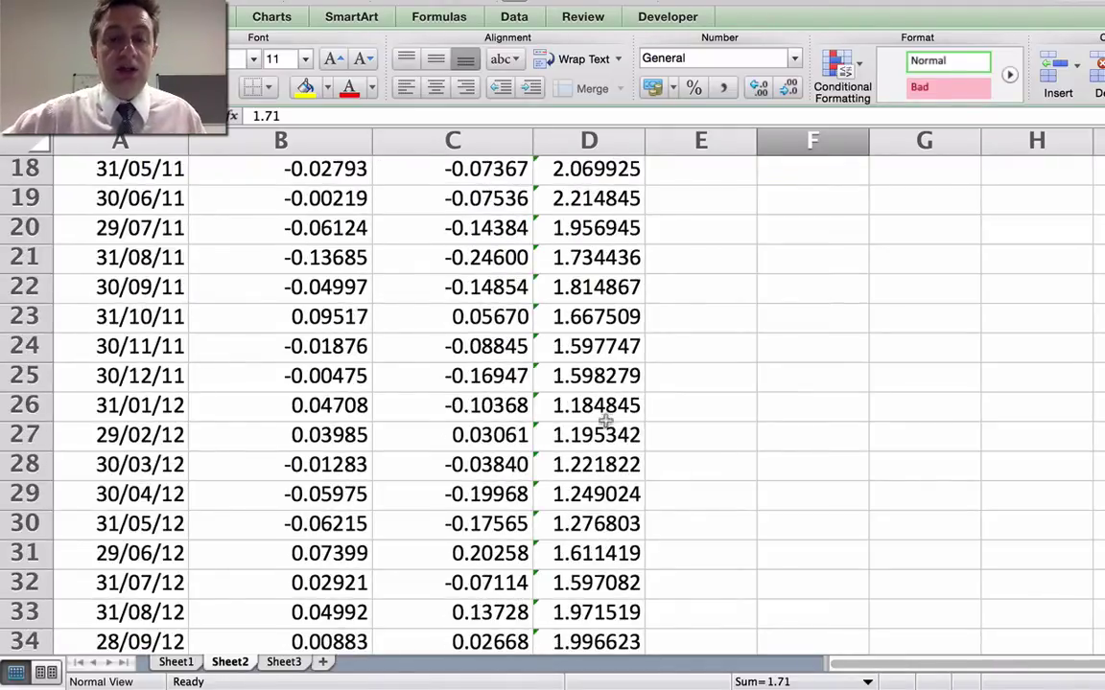
pyautogui.scroll(-2, 606, 419)
pyautogui.scroll(-7, 606, 419)
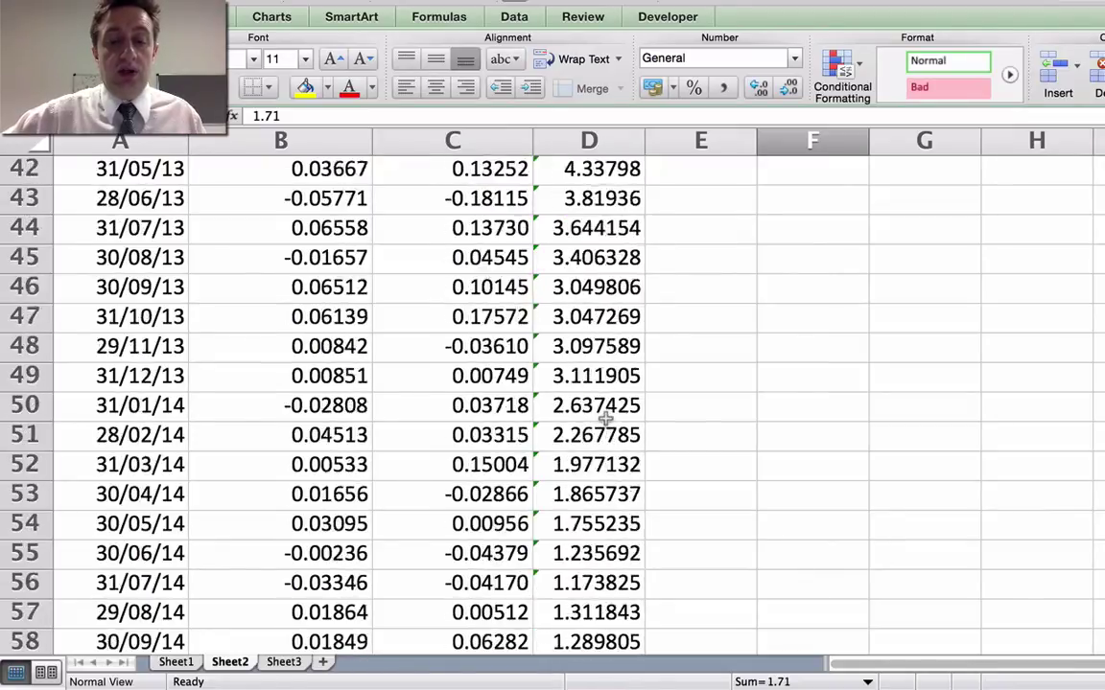
pyautogui.scroll(-2, 607, 419)
pyautogui.scroll(1, 610, 398)
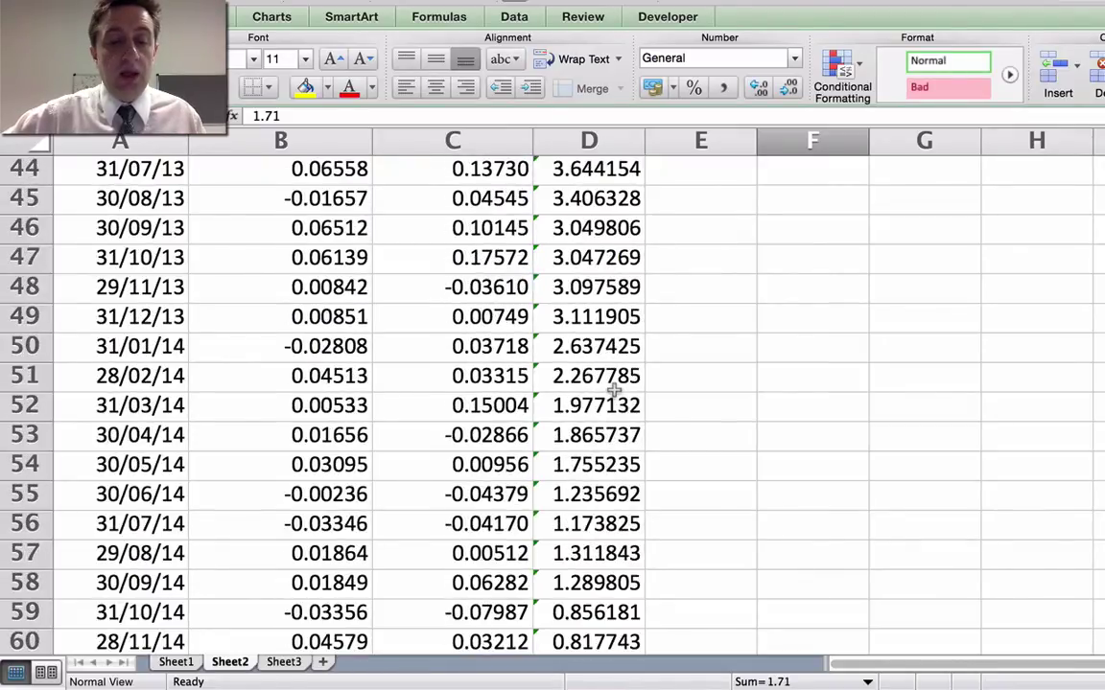